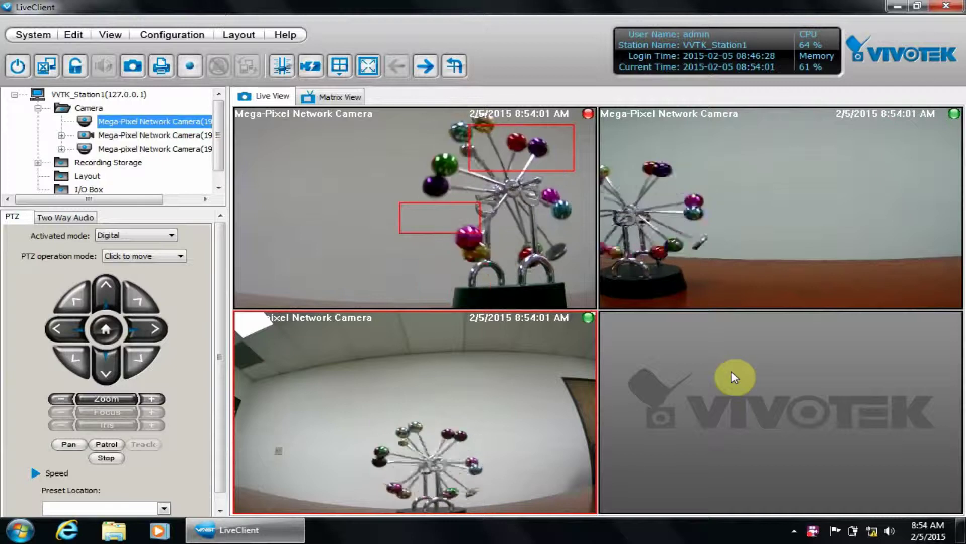
# Open VVTK_Station1's Recording Schedule settings and select the Default Schedule's Always time frame.
pyautogui.click(172, 35)
pyautogui.moveTo(187, 162)
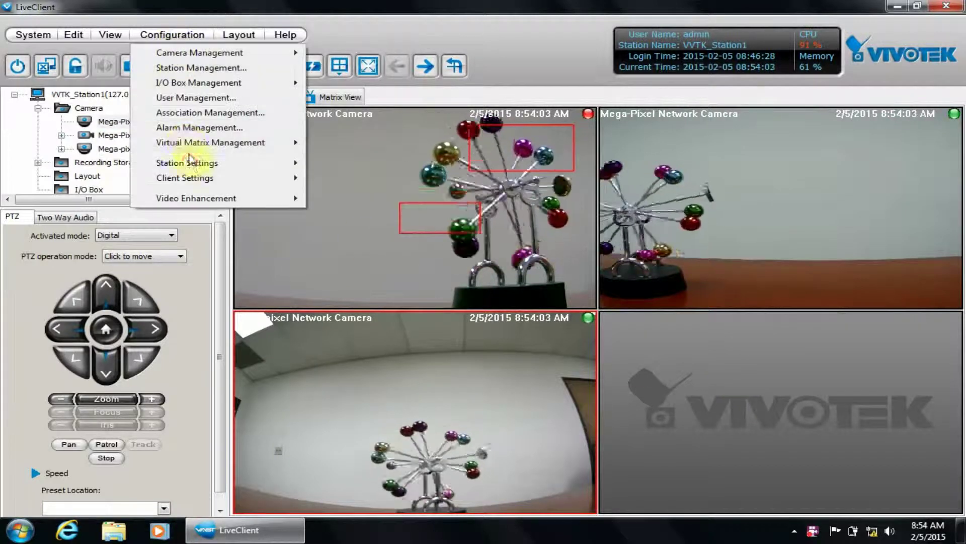
pyautogui.click(385, 209)
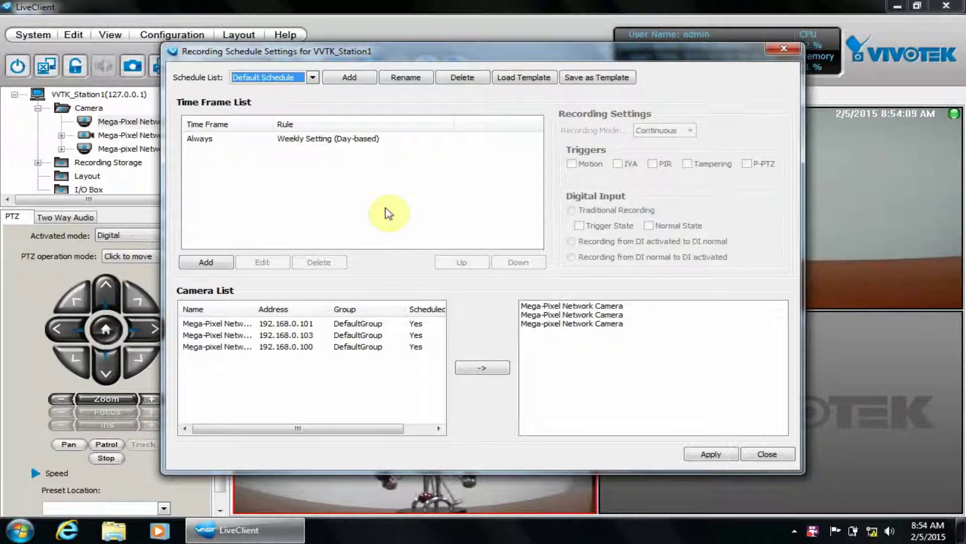
pyautogui.click(208, 145)
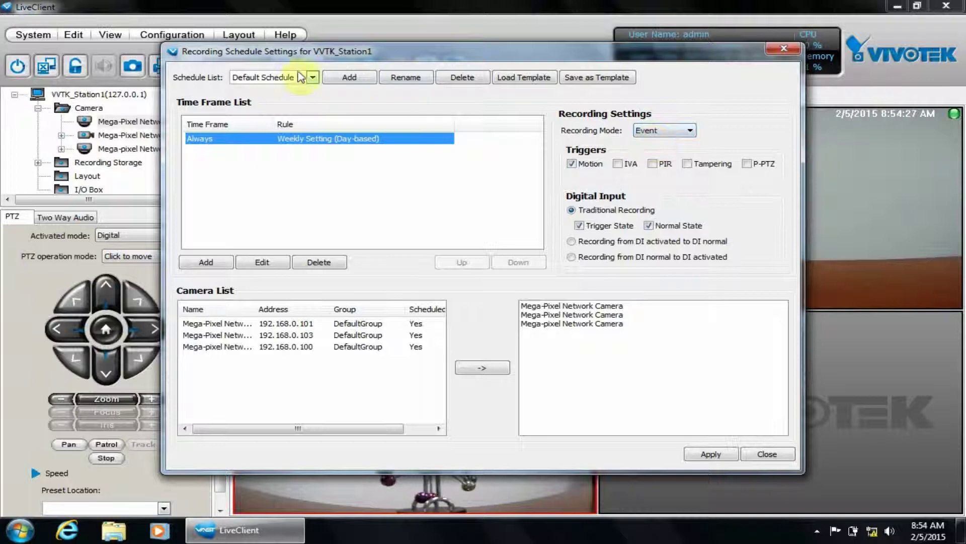
# Rename the Default Schedule to 'Motion Recording' and apply the change.
pyautogui.click(408, 77)
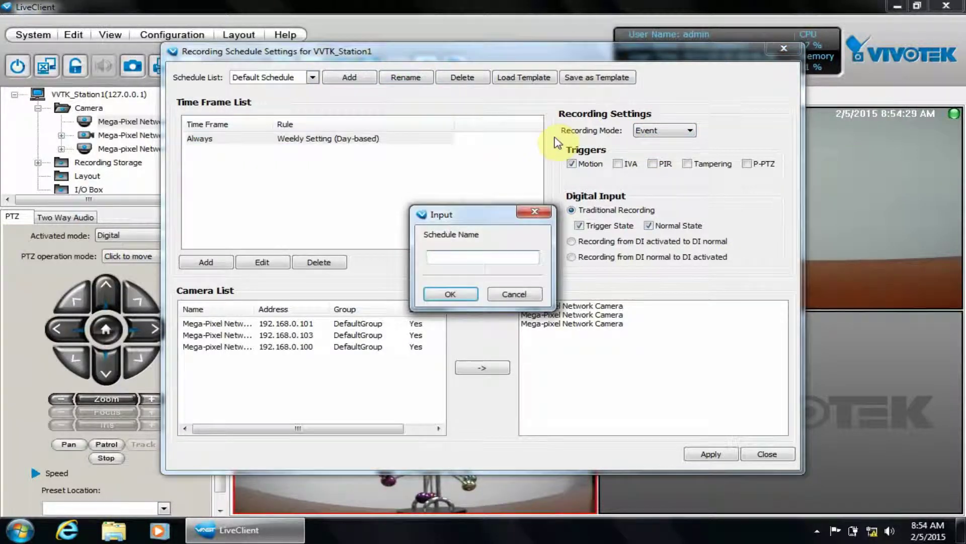
pyautogui.write('Motion Recording')
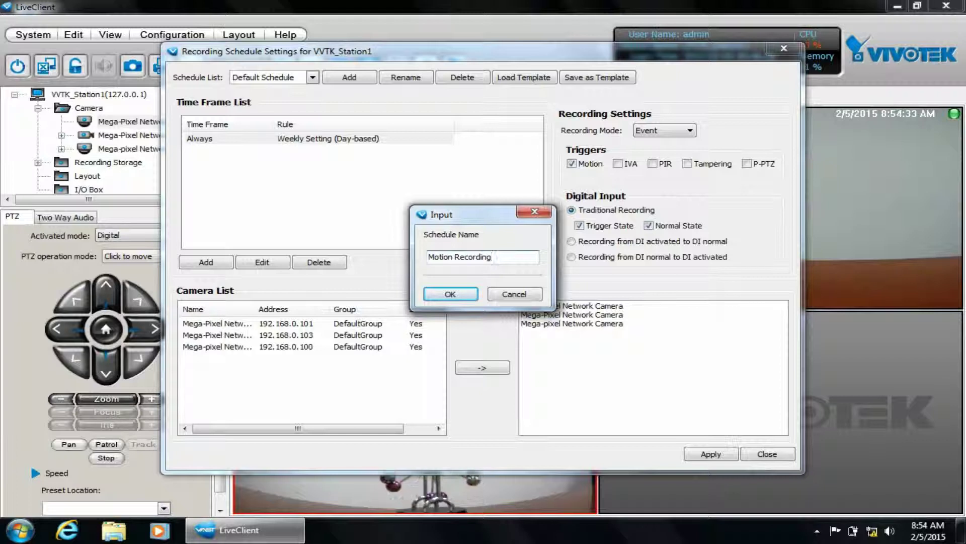
pyautogui.press('Return')
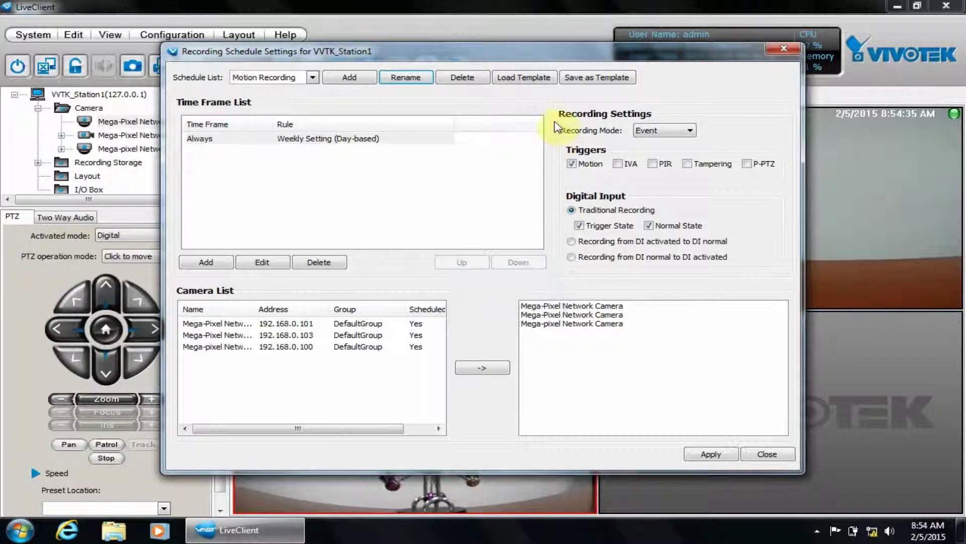
pyautogui.click(712, 454)
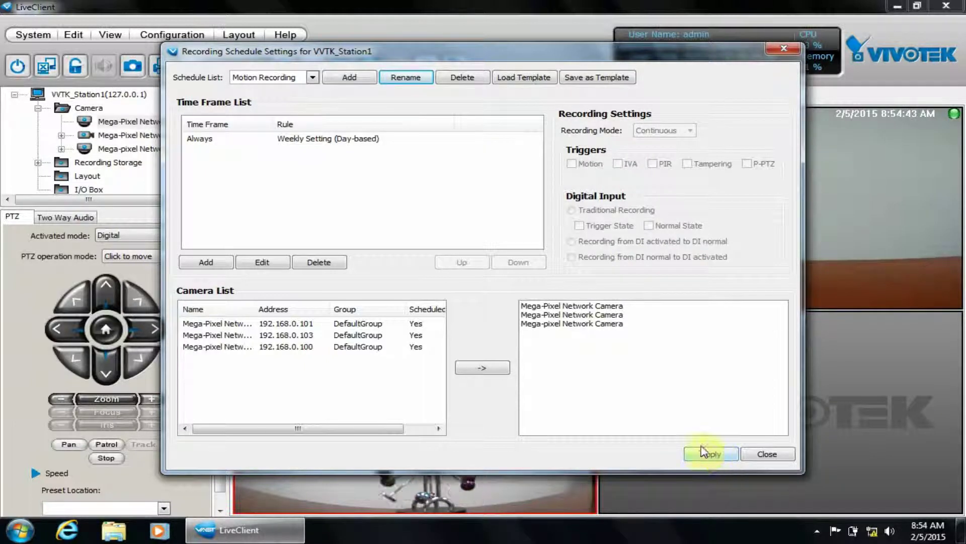
# Add a new, empty recording schedule named 'Continuous Recording'.
pyautogui.click(349, 77)
pyautogui.write('Continuous Recording')
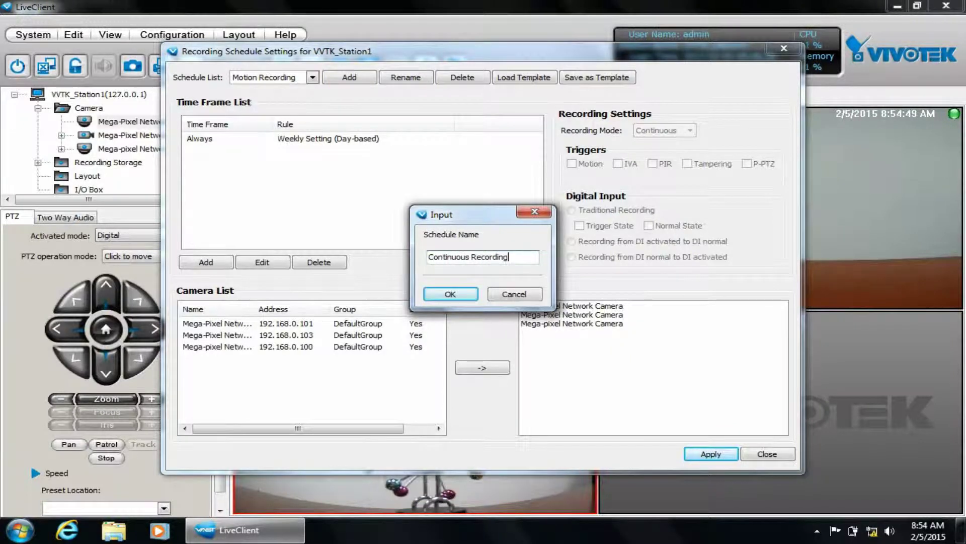
pyautogui.press('Return')
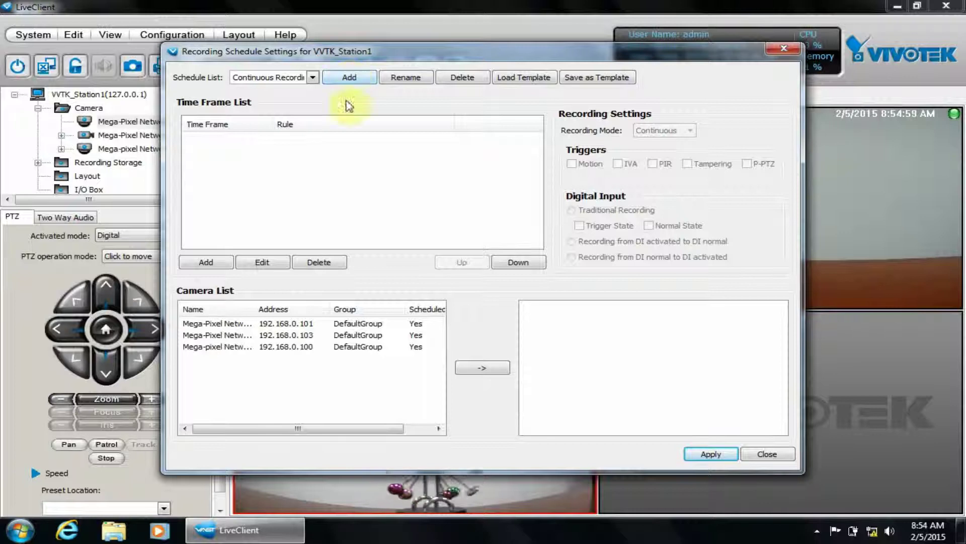
# Start a weekly time frame, marking spans over hours 1–6 and 12–18.
pyautogui.click(219, 262)
pyautogui.click(369, 156)
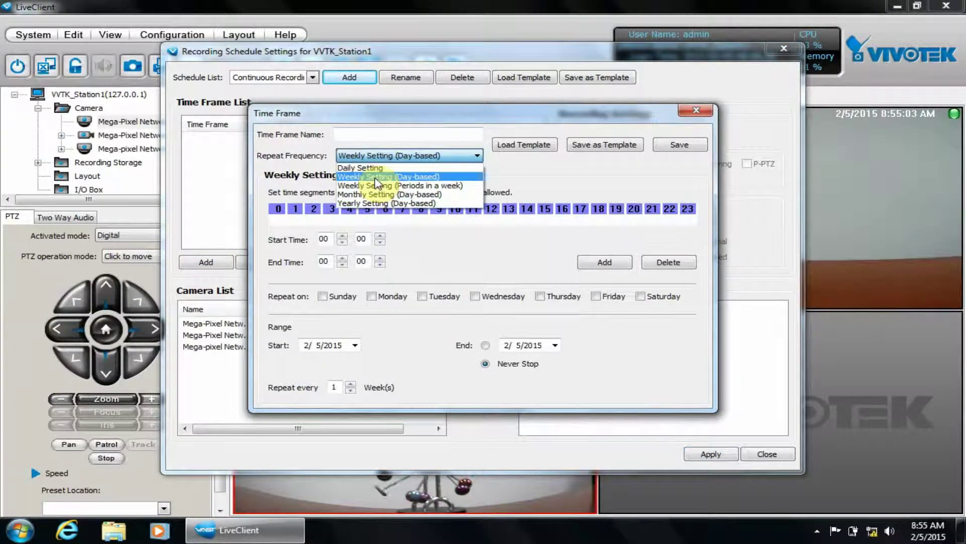
pyautogui.click(377, 133)
pyautogui.write('Always')
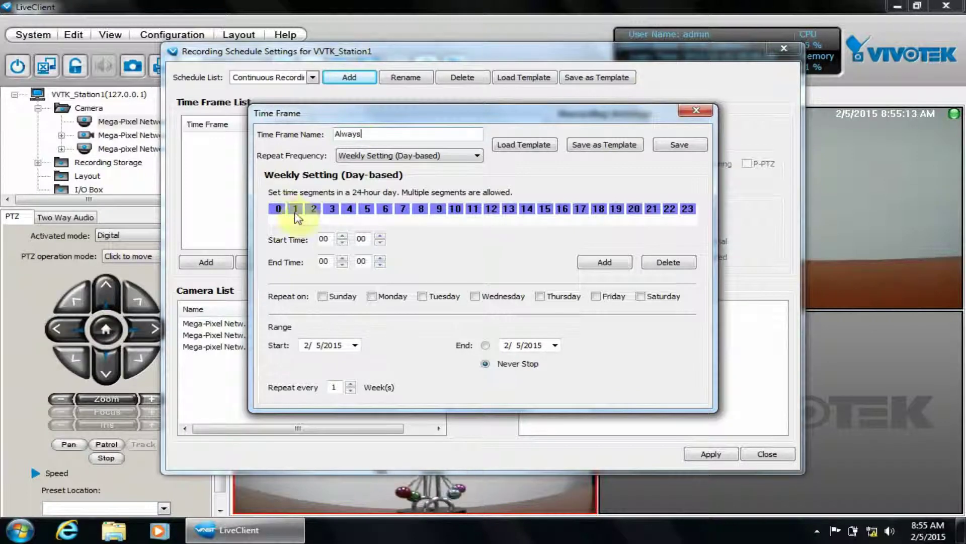
pyautogui.moveTo(296, 220); pyautogui.dragTo(392, 220)
pyautogui.moveTo(490, 220); pyautogui.dragTo(613, 221)
pyautogui.click(614, 221)
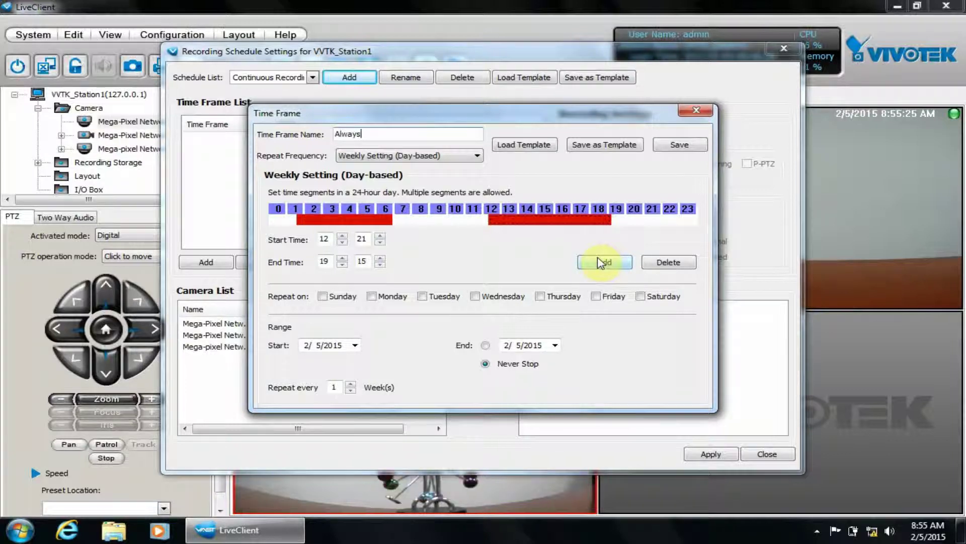
# Set the time segment to 0:00–24:00 and add it as a full-day span.
pyautogui.doubleClick(324, 239)
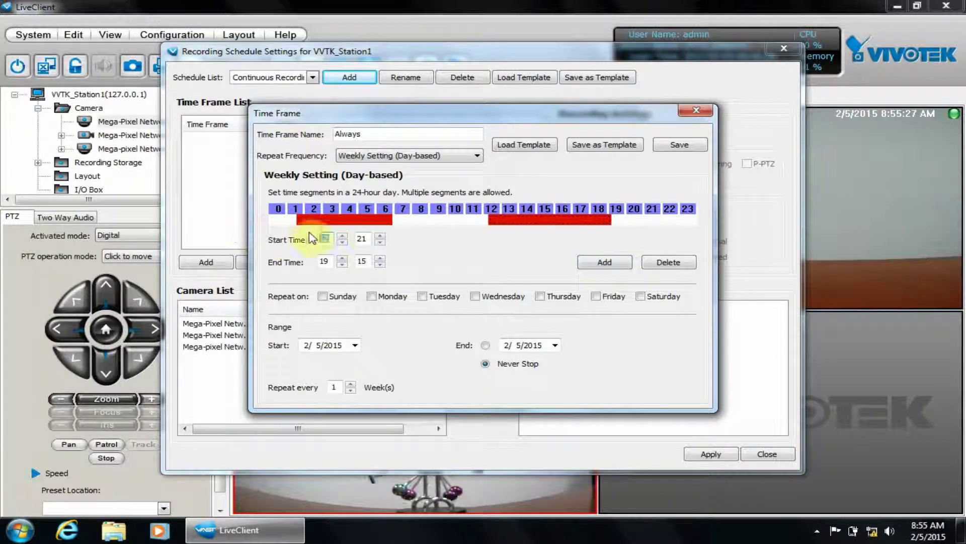
pyautogui.write('0')
pyautogui.doubleClick(363, 239)
pyautogui.write('0')
pyautogui.doubleClick(325, 261)
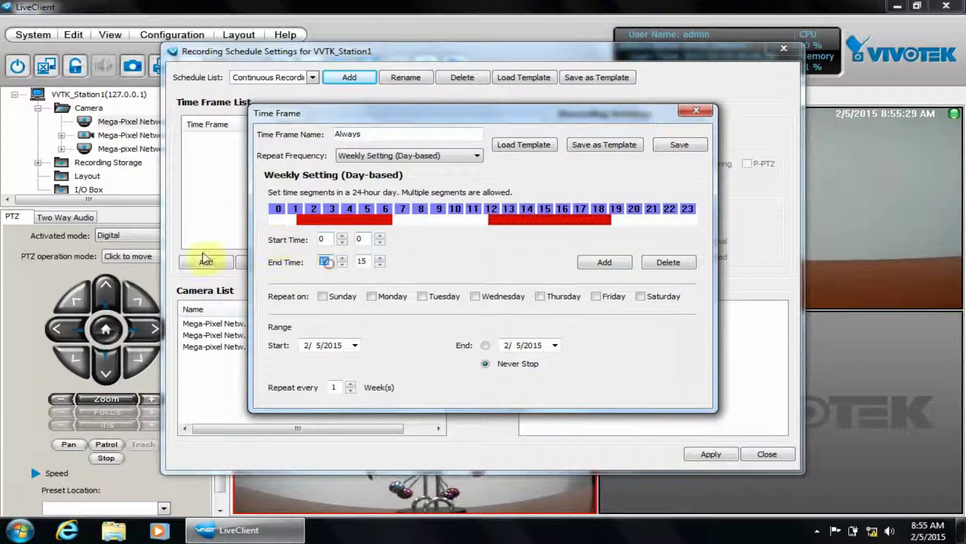
pyautogui.write('24')
pyautogui.doubleClick(363, 261)
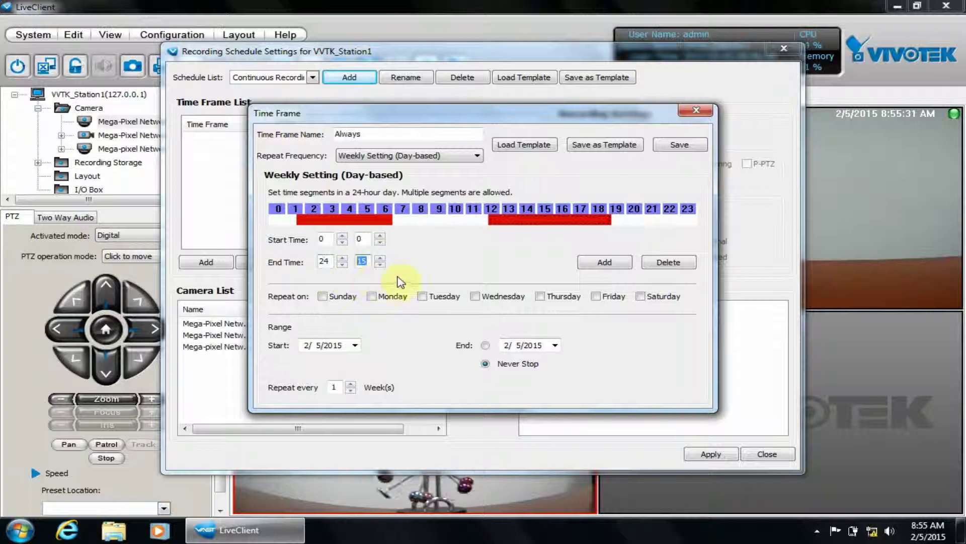
pyautogui.write('0')
pyautogui.click(604, 263)
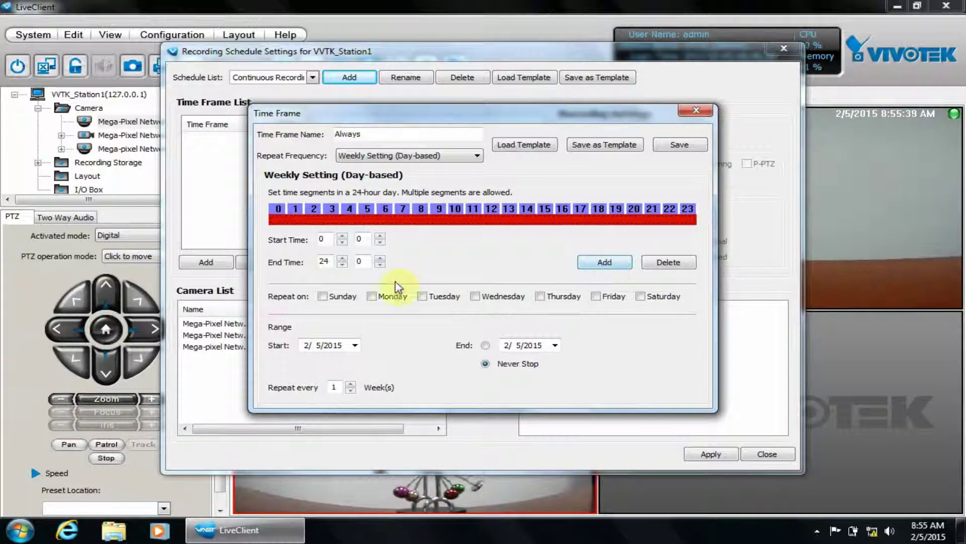
# Repeat the Always time frame Sunday through Saturday, never stopping, and save it.
pyautogui.click(323, 296)
pyautogui.click(372, 296)
pyautogui.click(423, 296)
pyautogui.click(475, 295)
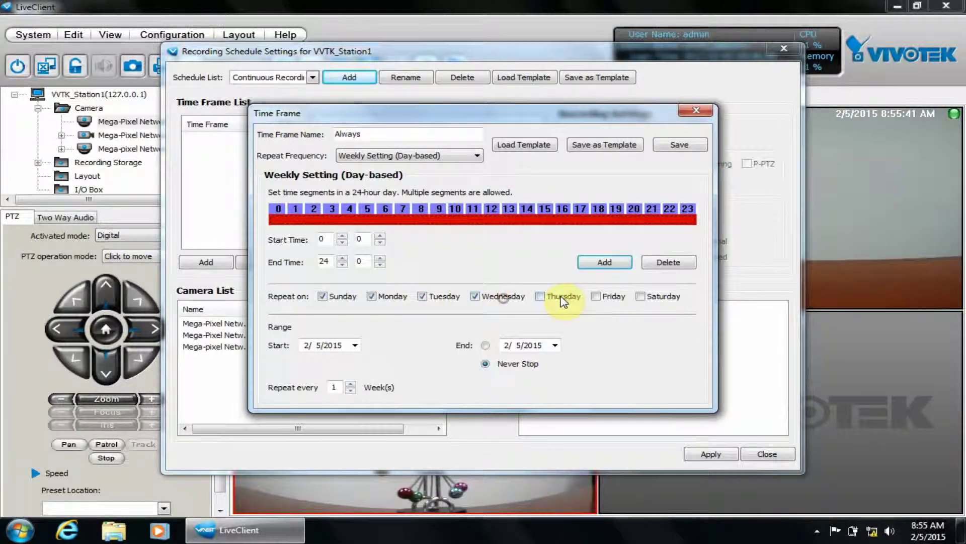
pyautogui.click(539, 297)
pyautogui.click(596, 296)
pyautogui.click(641, 297)
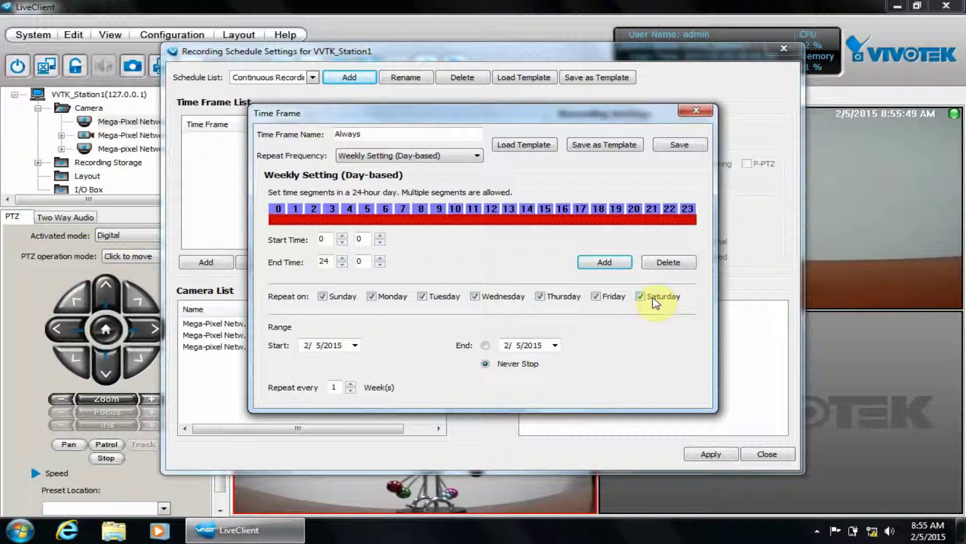
pyautogui.click(679, 145)
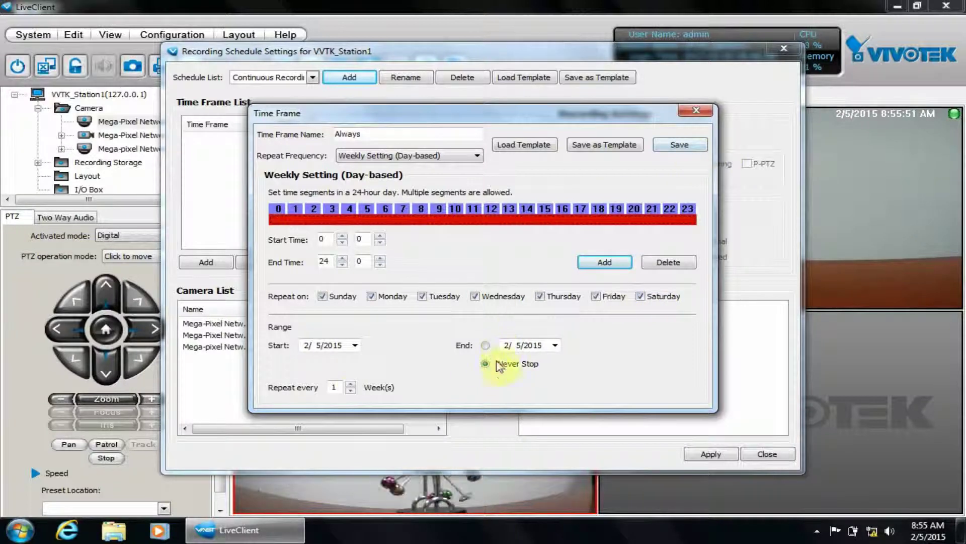
pyautogui.click(679, 145)
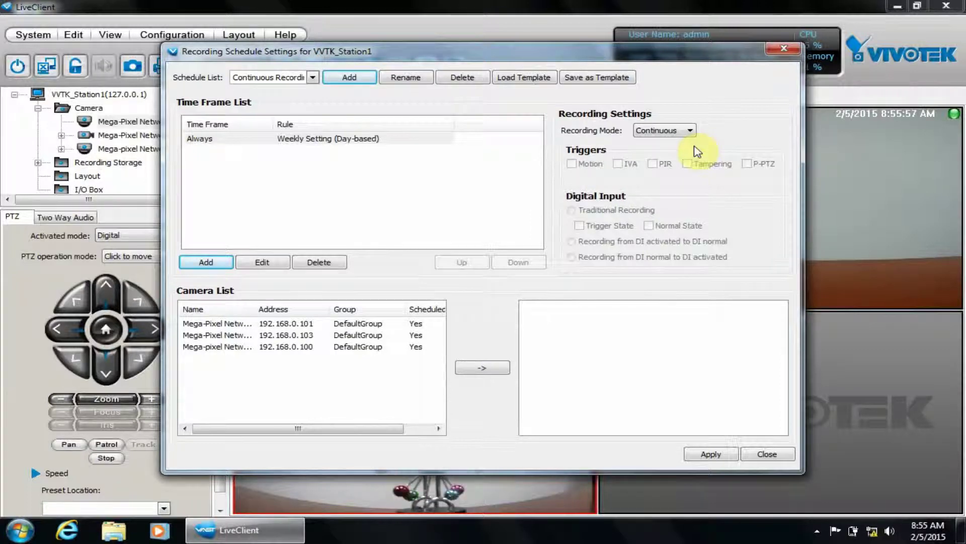
pyautogui.click(362, 139)
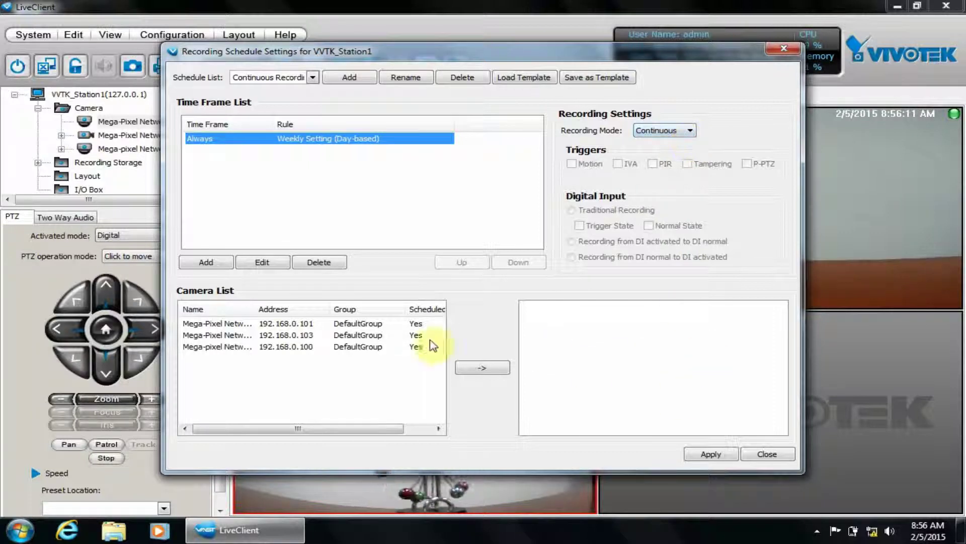
pyautogui.click(350, 334)
pyautogui.click(481, 367)
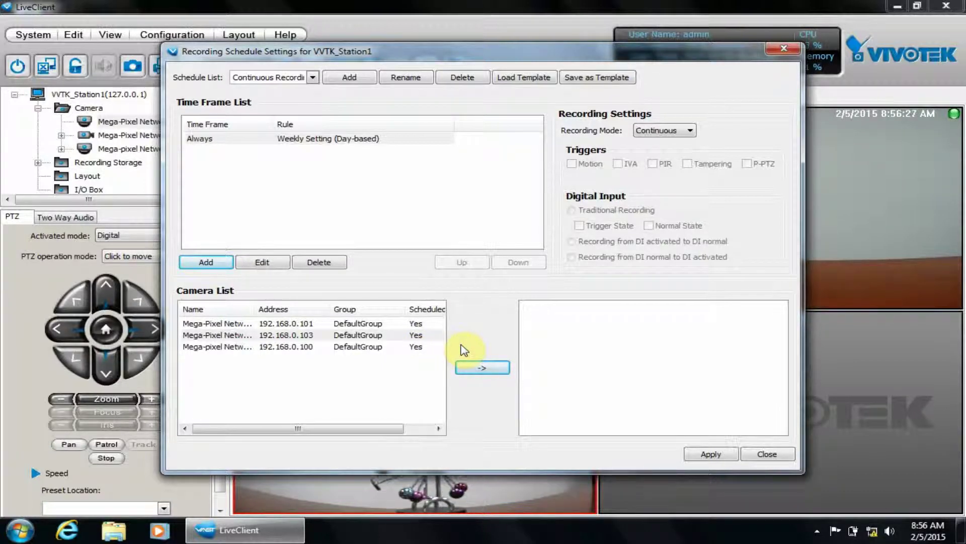
# Remove cameras 192.168.0.103 and 192.168.0.100 from Motion Recording and apply.
pyautogui.click(710, 454)
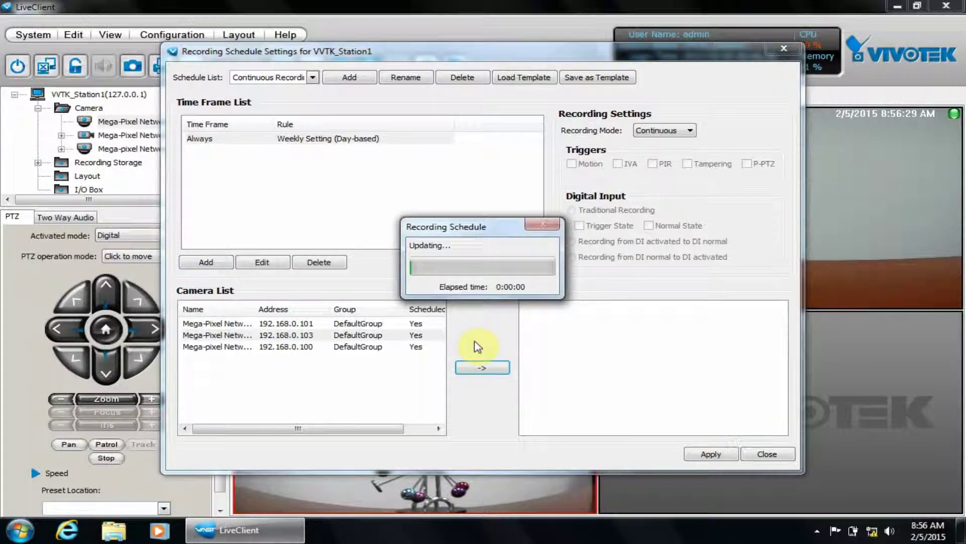
pyautogui.click(312, 77)
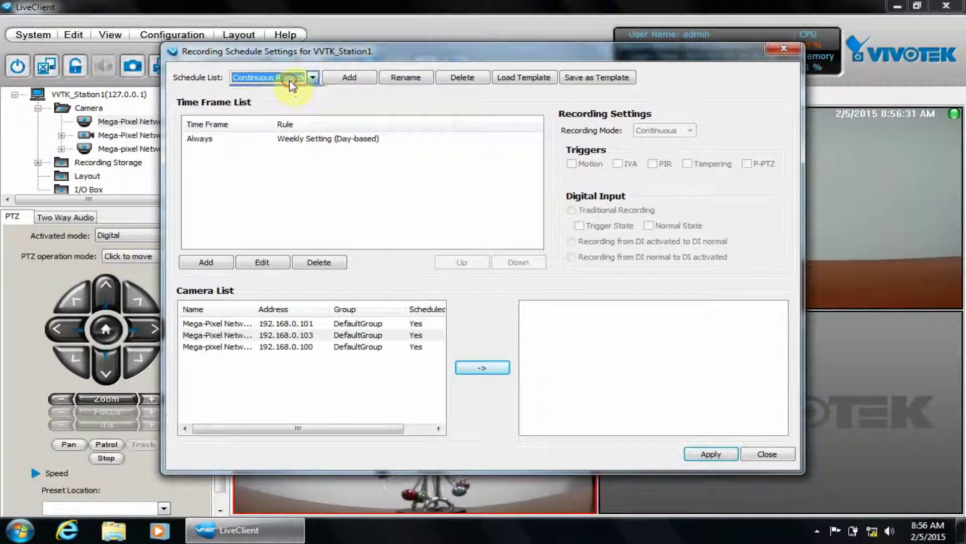
pyautogui.click(265, 89)
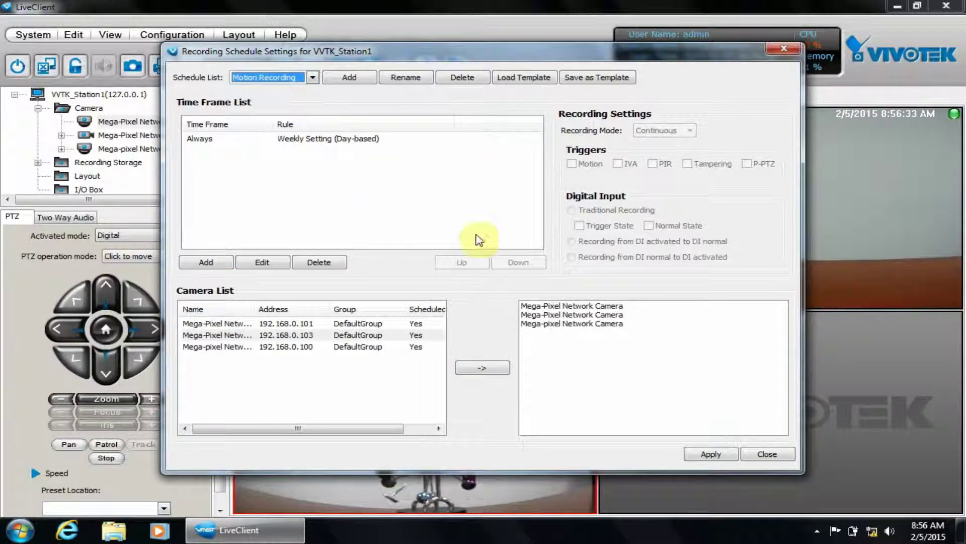
pyautogui.click(422, 337)
pyautogui.click(575, 314)
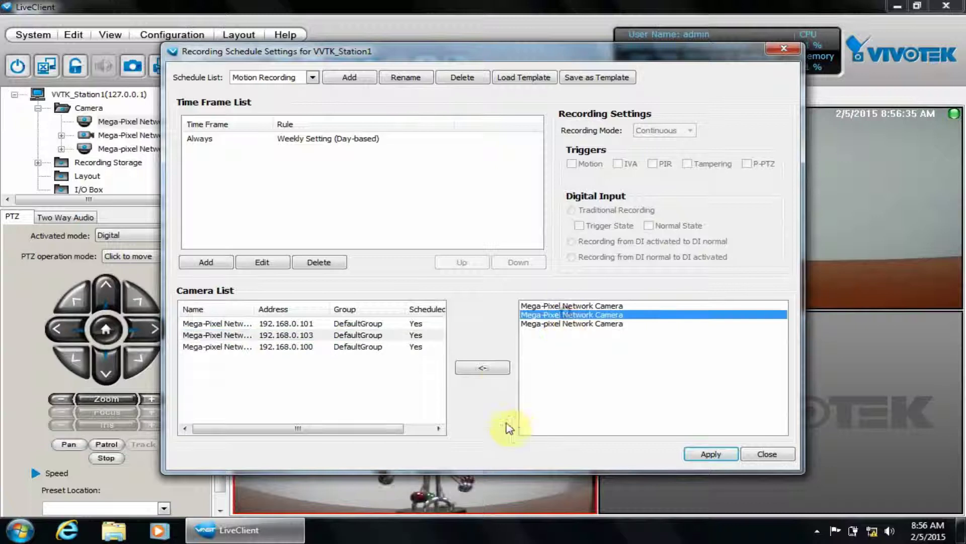
pyautogui.click(499, 368)
pyautogui.click(566, 315)
pyautogui.click(484, 368)
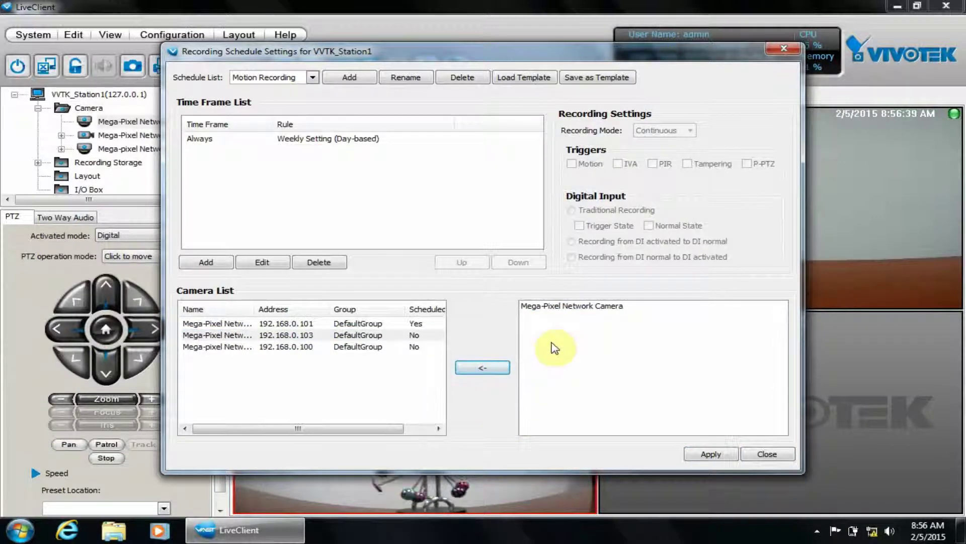
pyautogui.click(710, 453)
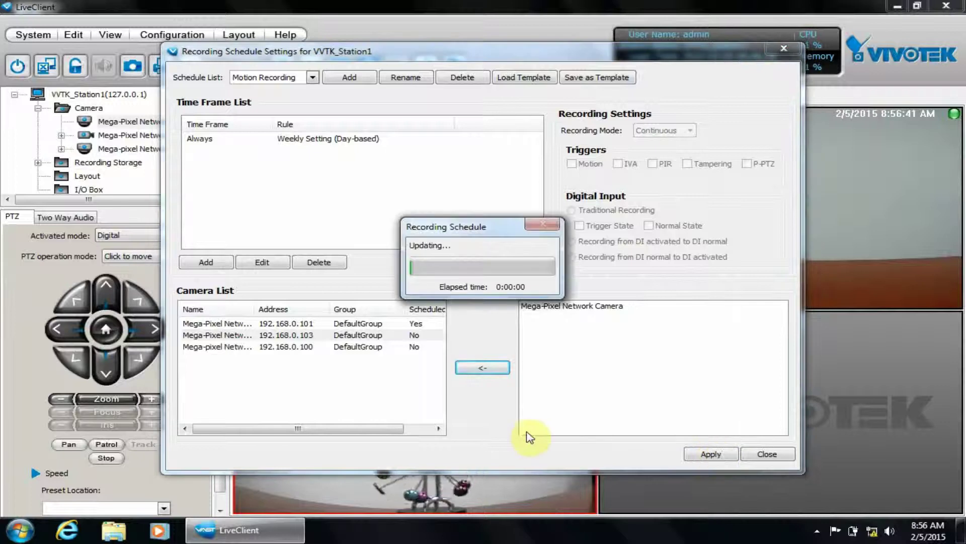
# Add 192.168.0.103 and 192.168.0.100 to Continuous Recording, apply, and close settings.
pyautogui.click(311, 77)
pyautogui.click(272, 98)
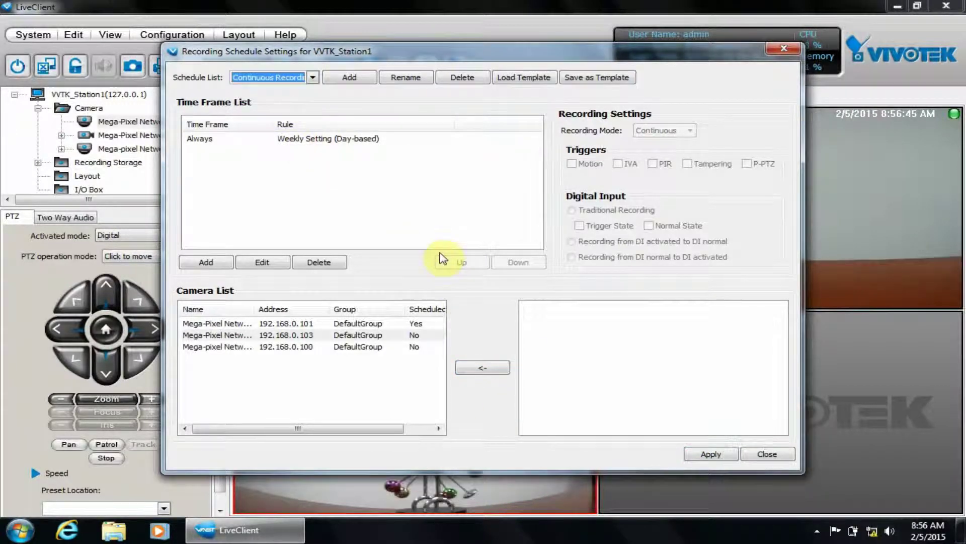
pyautogui.click(395, 336)
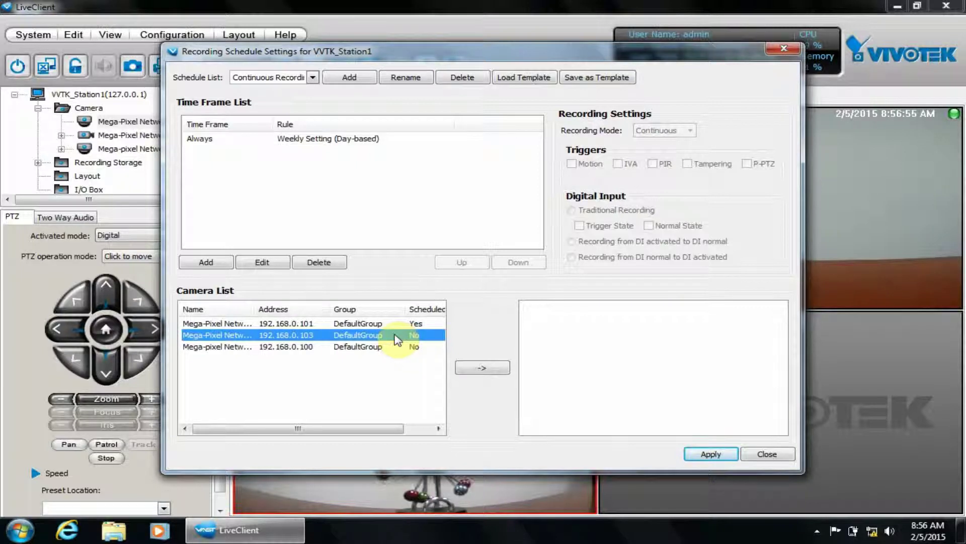
pyautogui.click(483, 368)
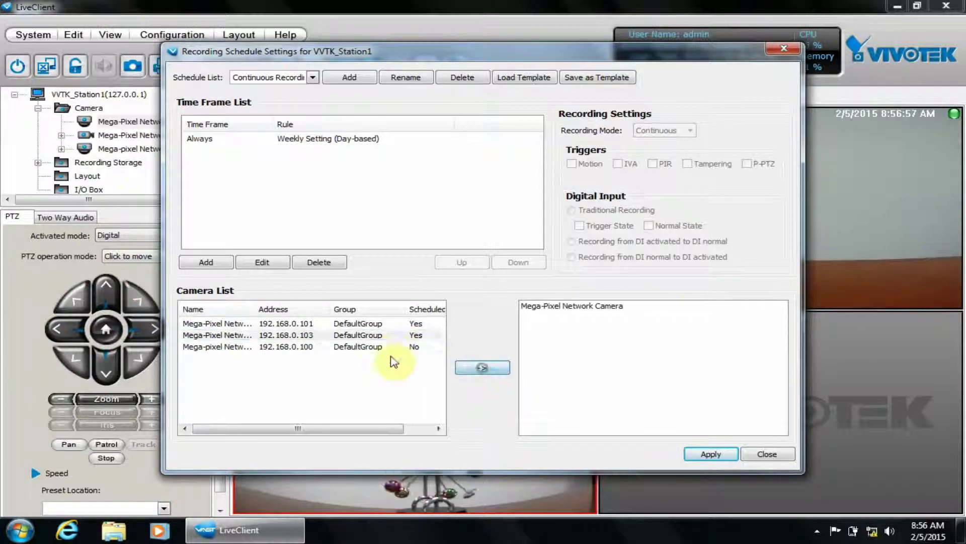
pyautogui.click(388, 347)
pyautogui.click(491, 375)
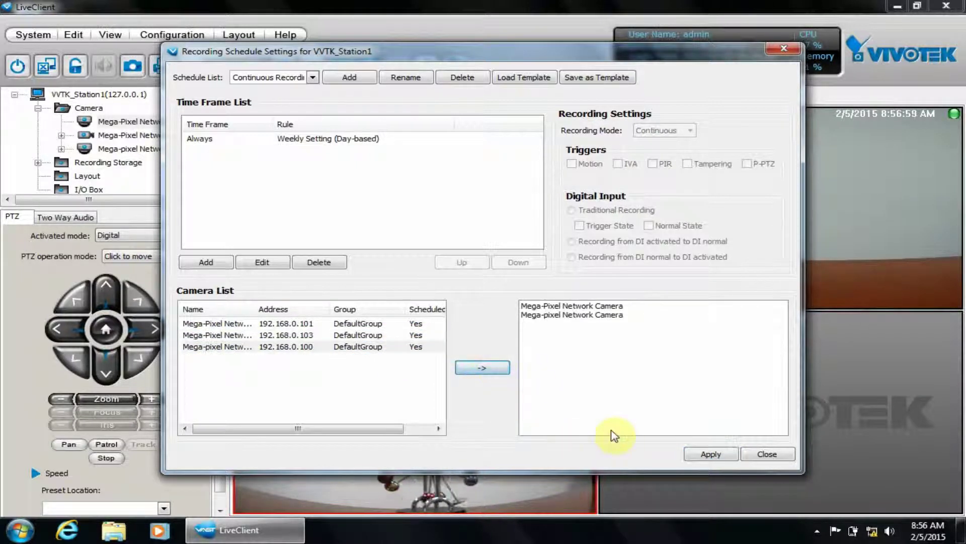
pyautogui.click(711, 453)
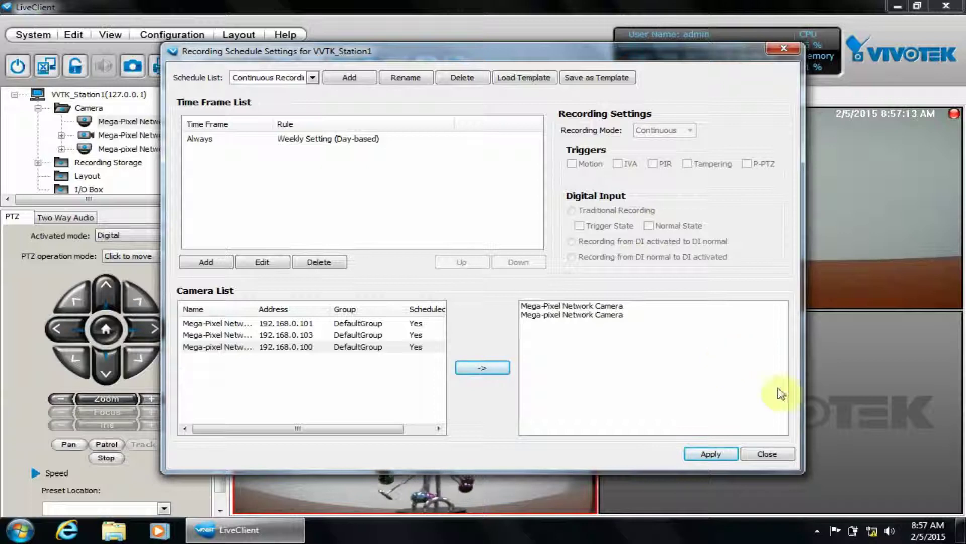
pyautogui.click(770, 454)
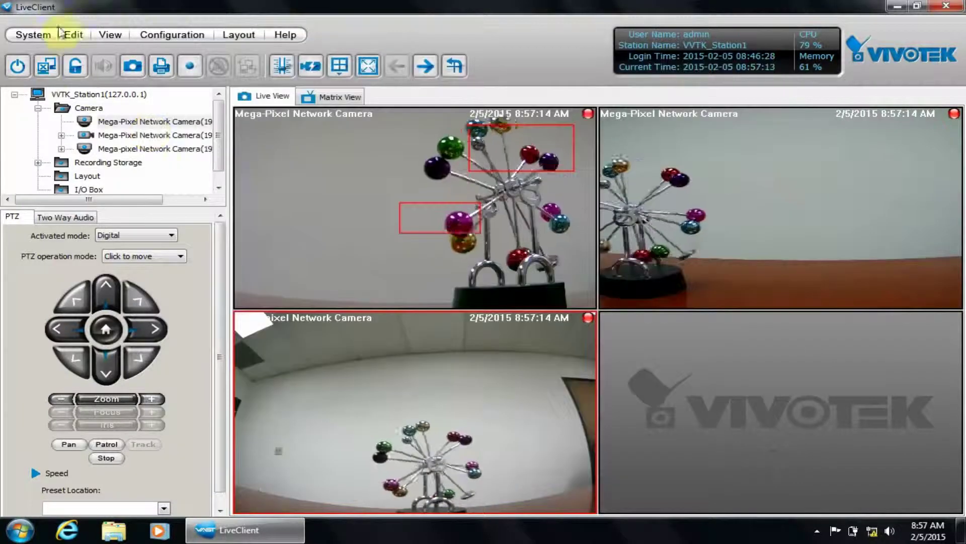
# Launch Playback and expand VVTK_Station1's three cameras to show their 2015-02-05 dates.
pyautogui.click(34, 35)
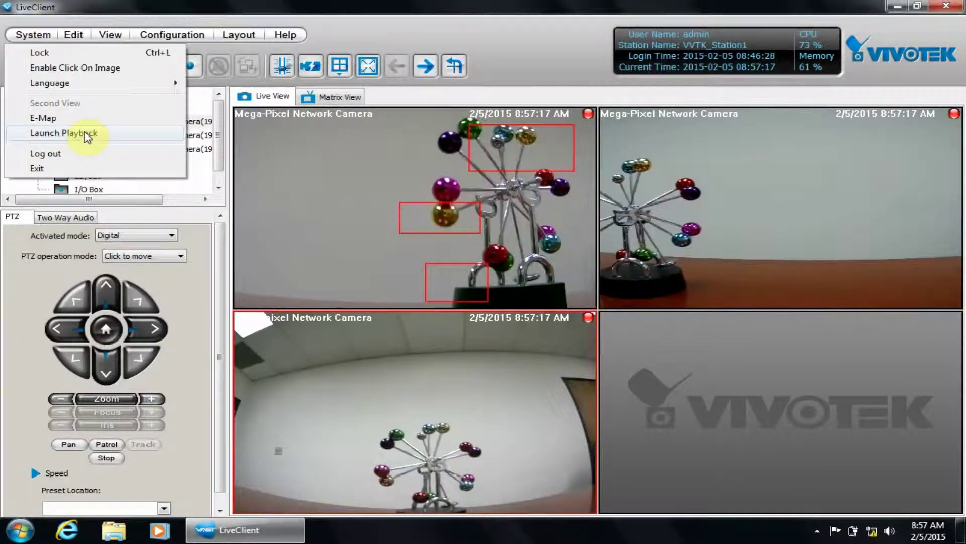
pyautogui.click(394, 175)
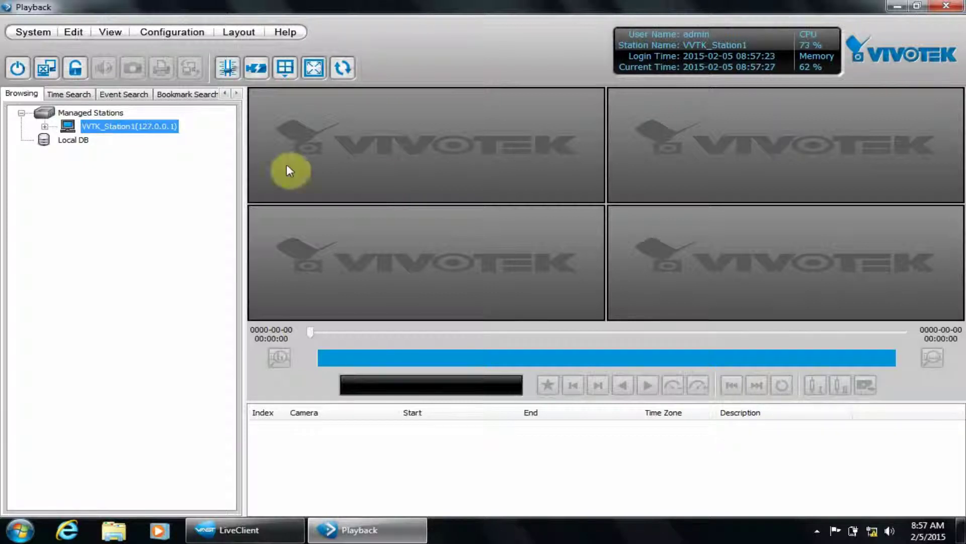
pyautogui.click(44, 126)
pyautogui.click(68, 139)
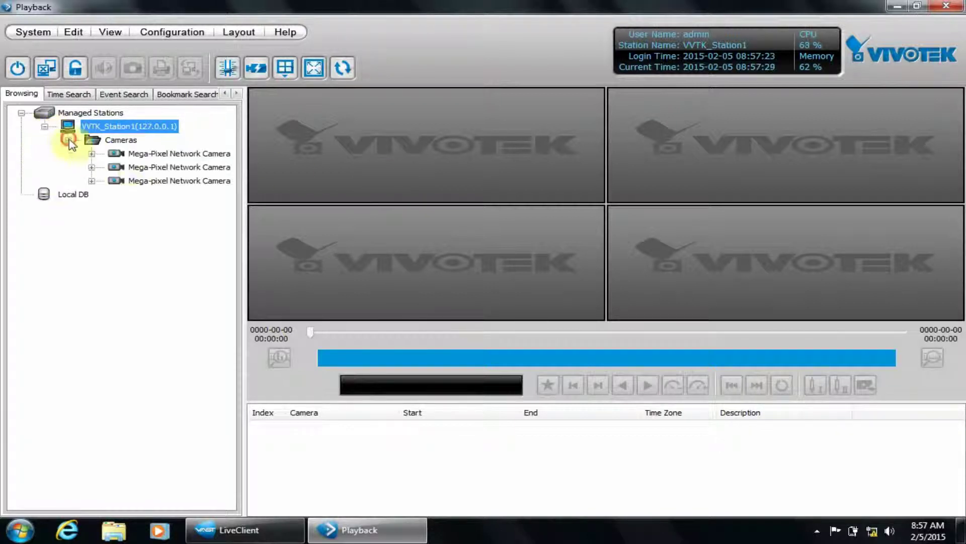
pyautogui.click(91, 154)
pyautogui.click(92, 180)
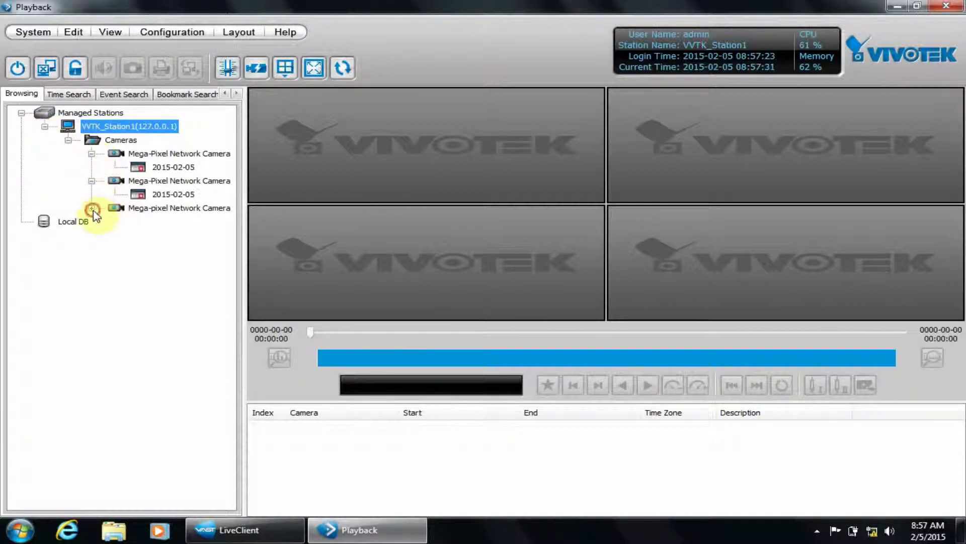
pyautogui.click(91, 208)
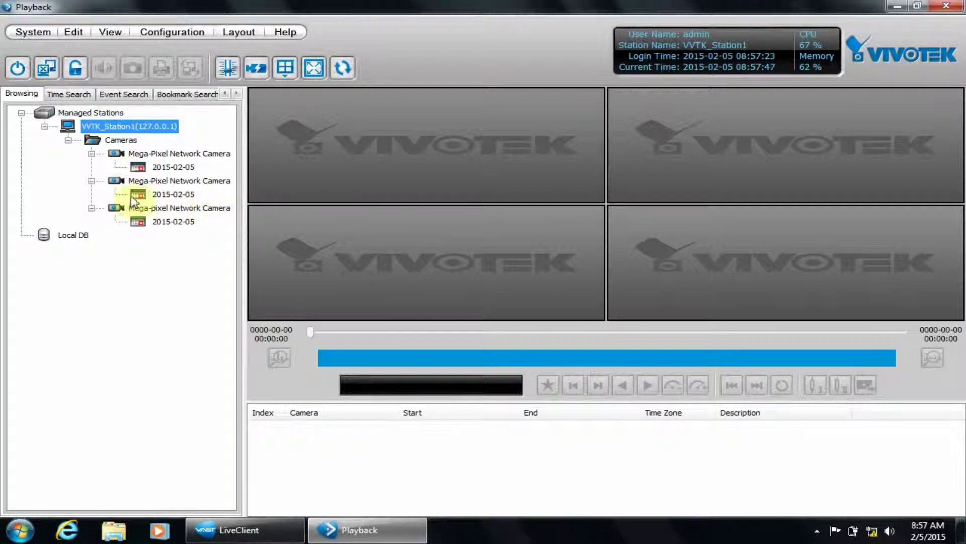
# Play the first camera's 2015-02-05 recordings and zoom the histogram in twice.
pyautogui.doubleClick(155, 167)
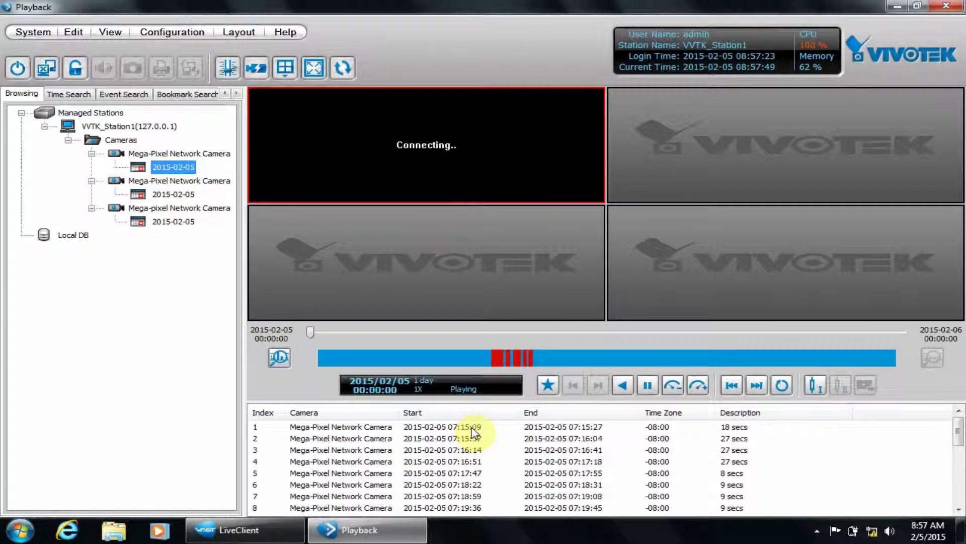
pyautogui.click(501, 363)
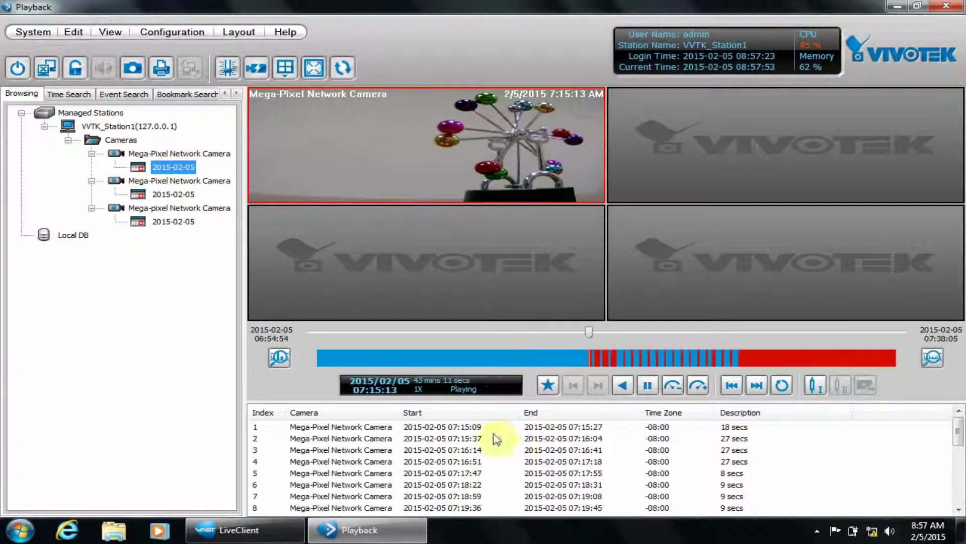
pyautogui.click(281, 357)
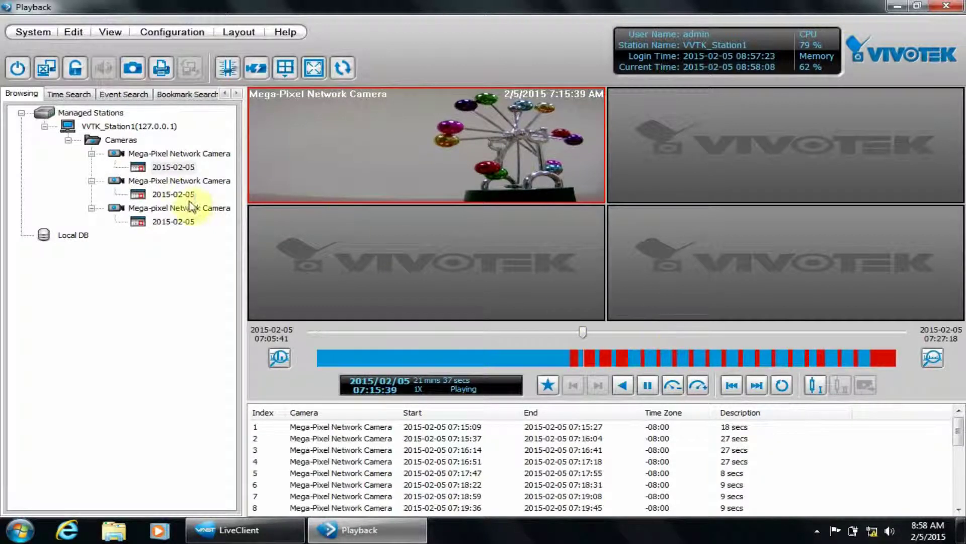
# Play the second camera's 08:57:01 continuous clip and zoom the histogram out.
pyautogui.doubleClick(173, 194)
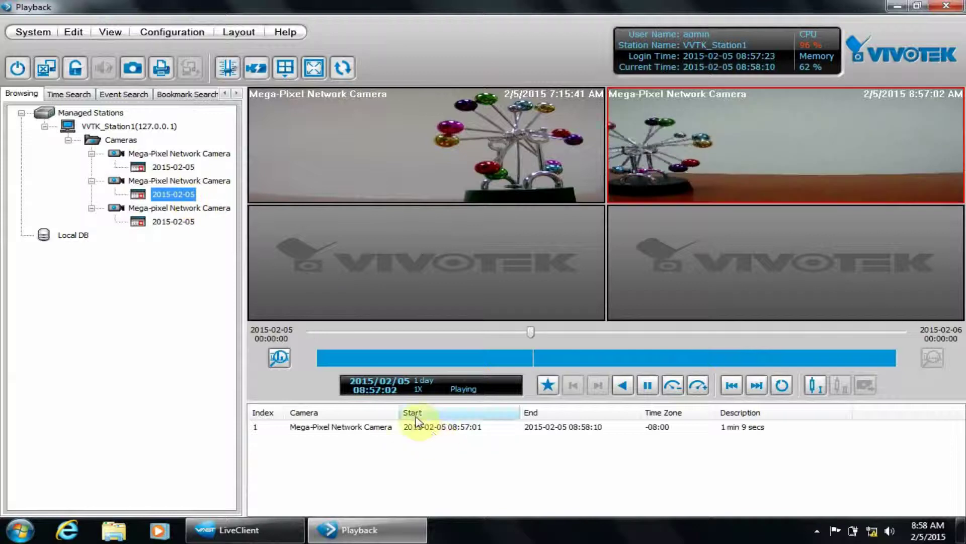
pyautogui.doubleClick(438, 429)
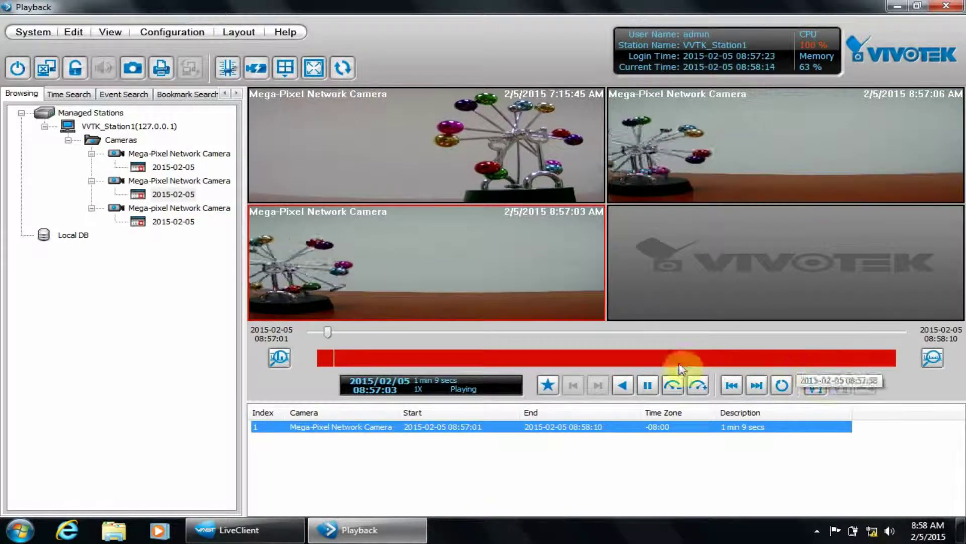
pyautogui.click(933, 358)
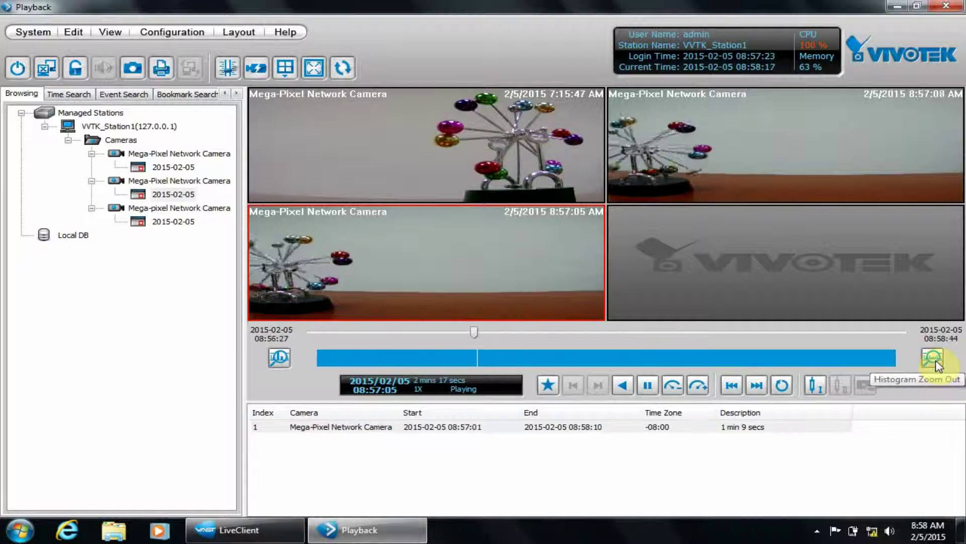